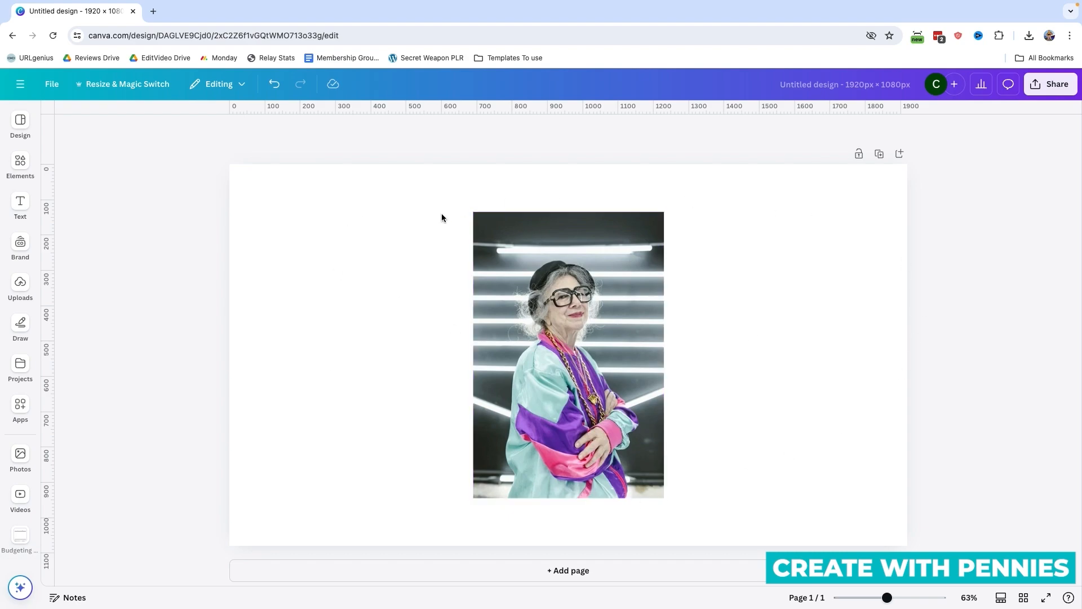
Bring up the Apps panel from the sidebar with the page selected
click(564, 319)
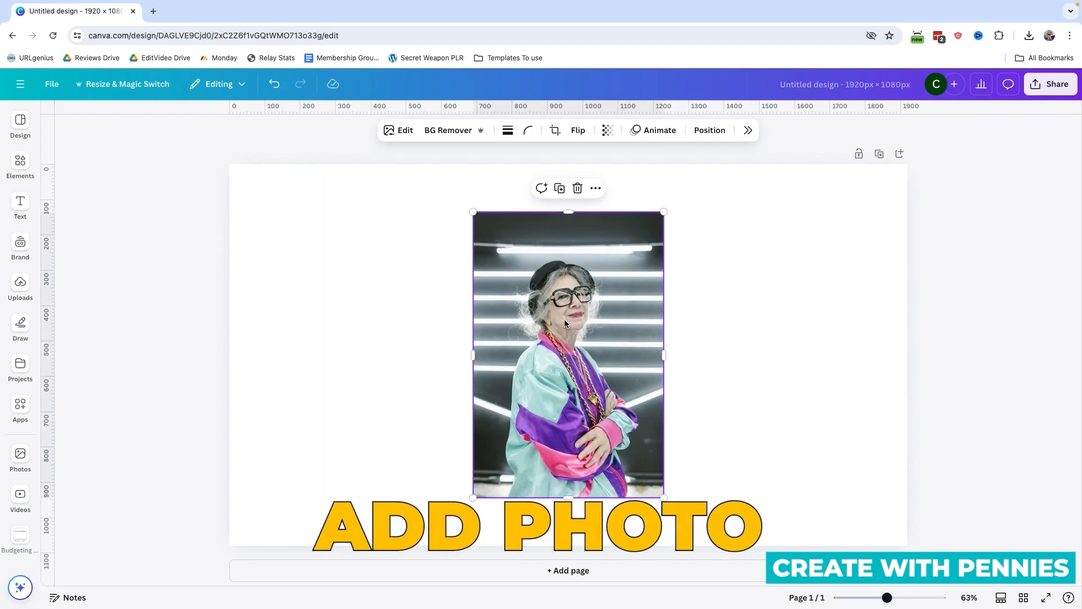
click(404, 309)
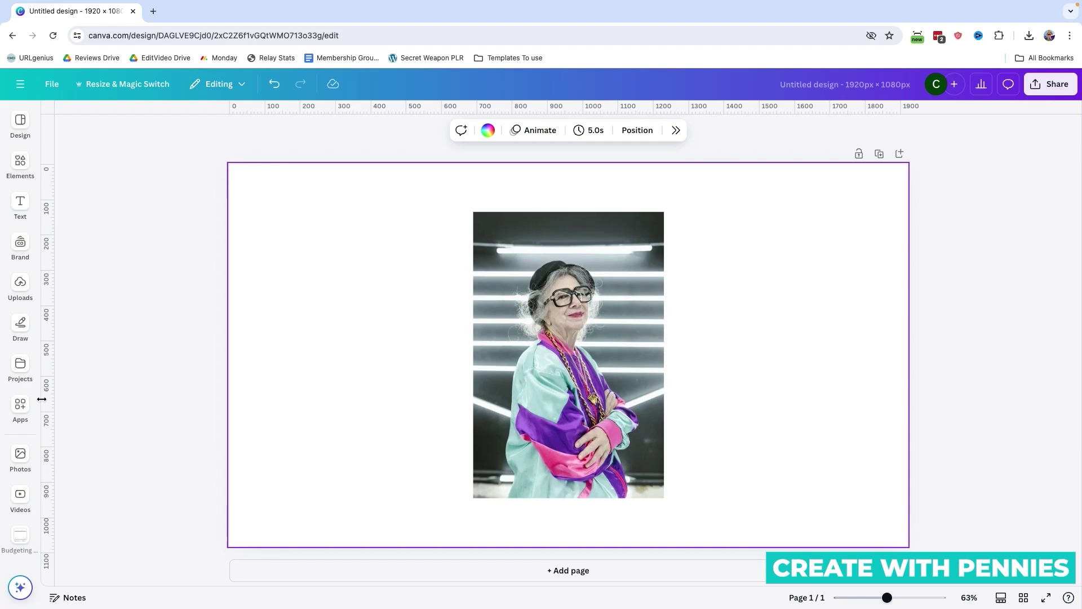
click(20, 408)
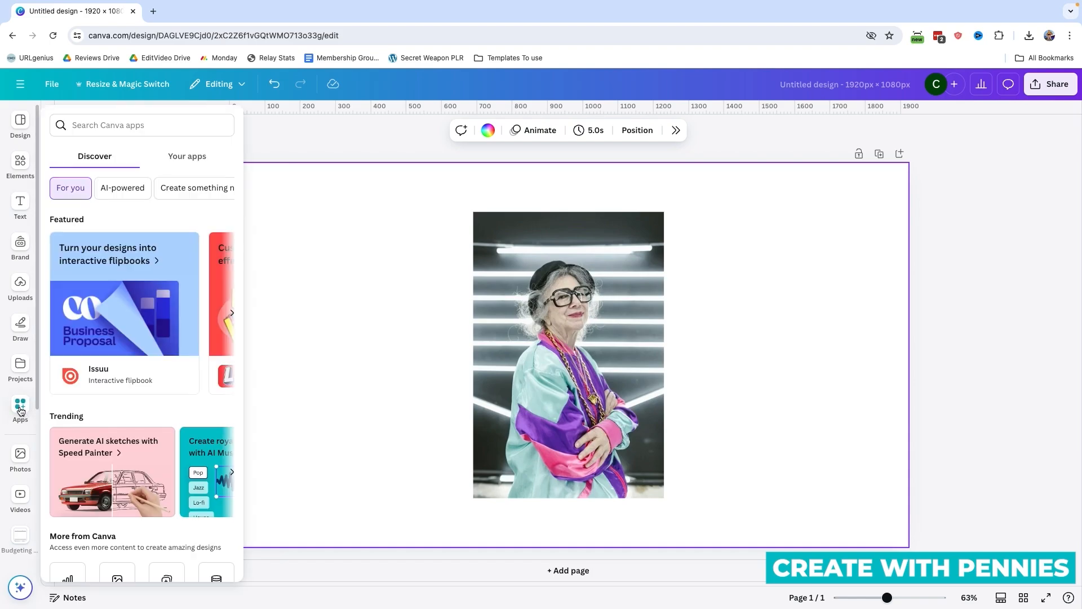
click(20, 411)
Search the apps for 'cartoon' and launch the Cartoonify app
click(119, 119)
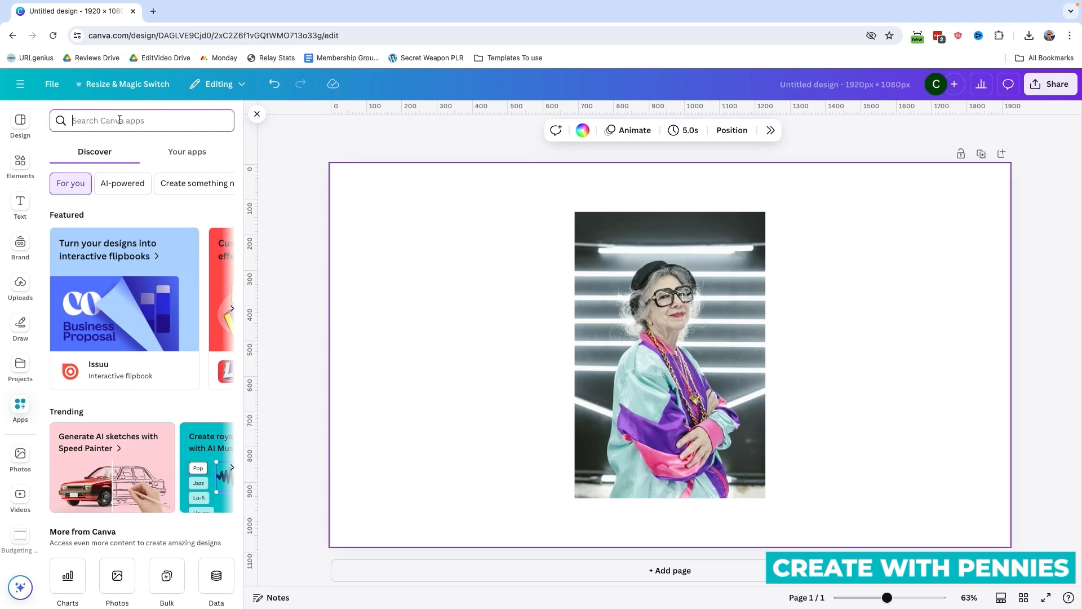
text(car)
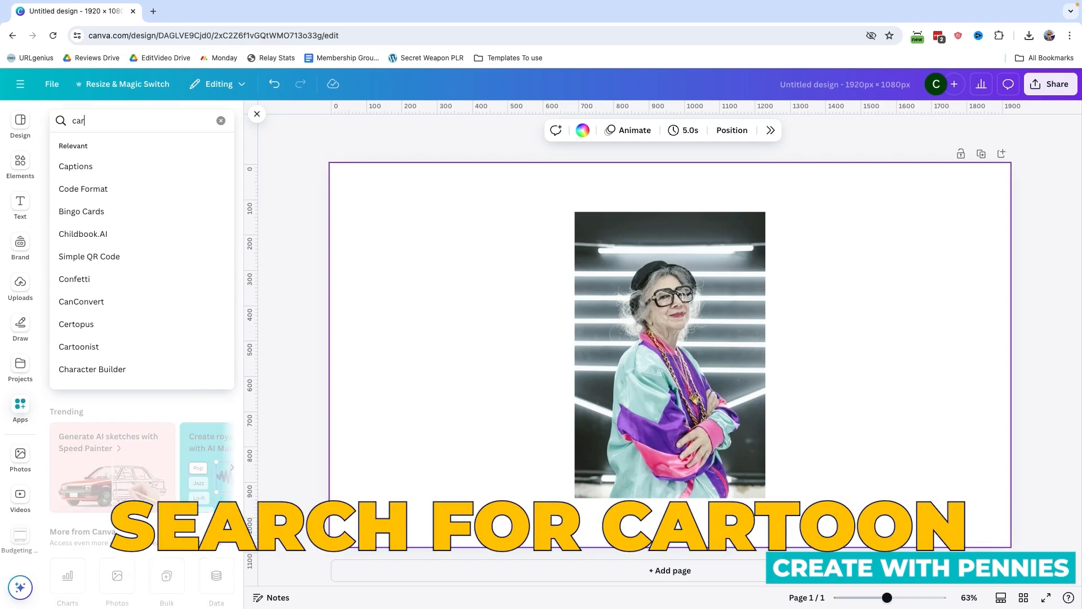
text(toon)
key(Return)
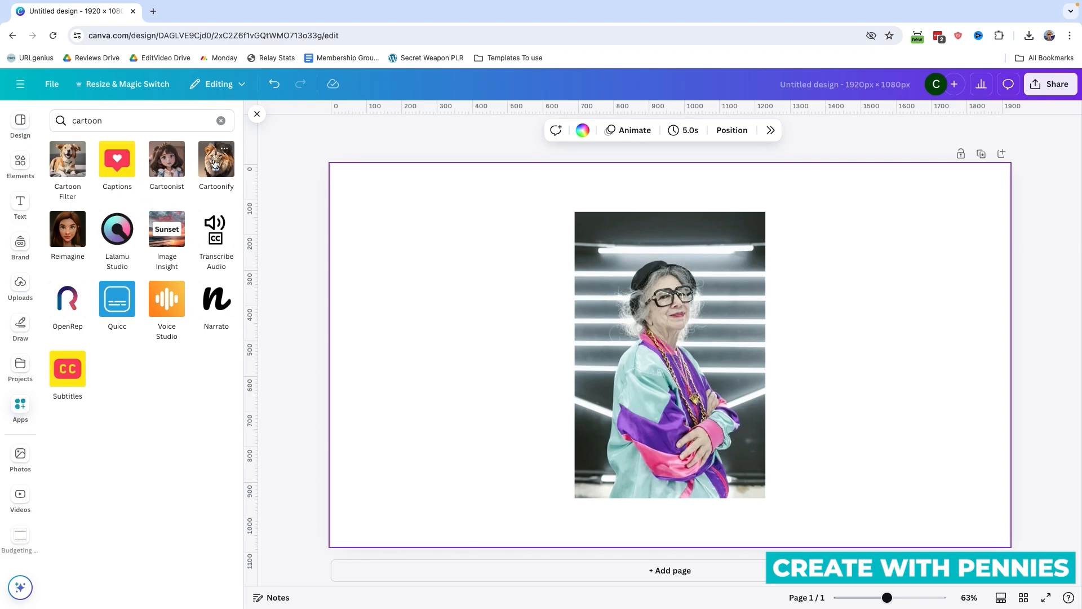
mouse_move(216, 161)
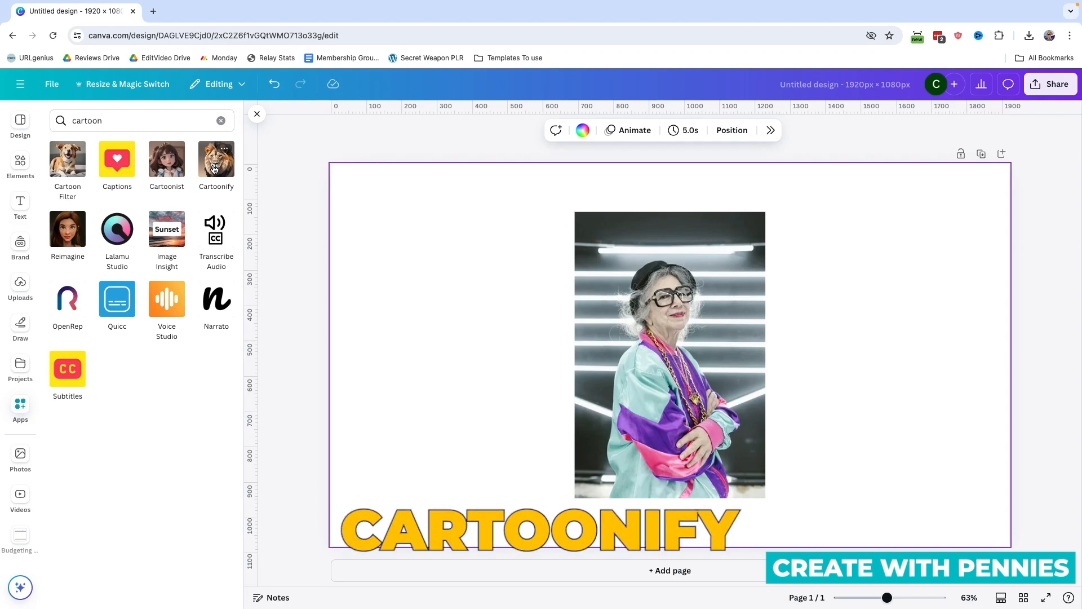
click(214, 167)
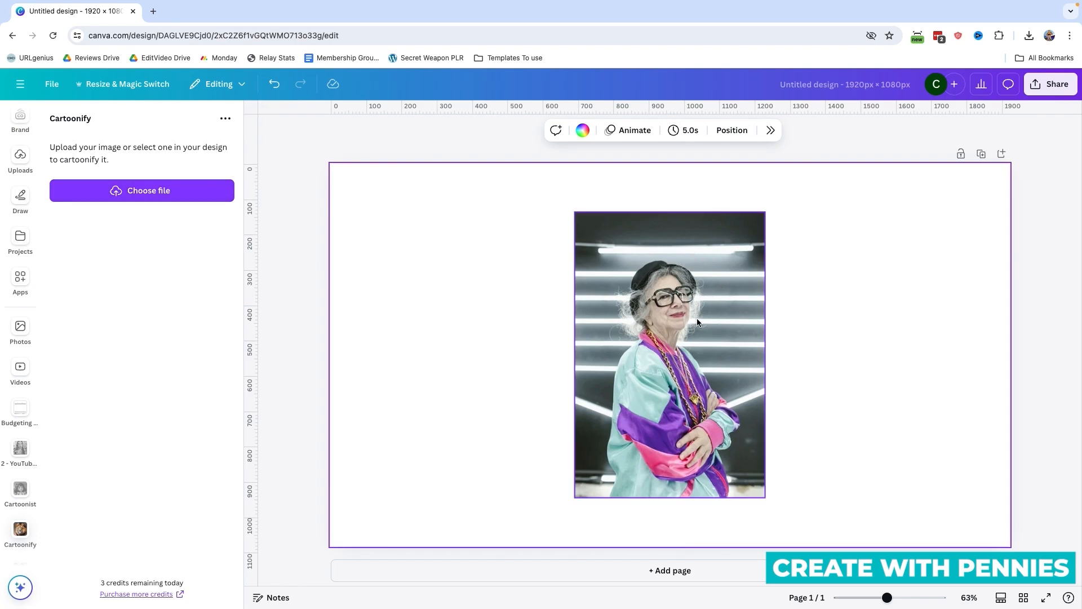
Skip the file upload and pick the portrait photo on the page as Cartoonify's source image
click(130, 191)
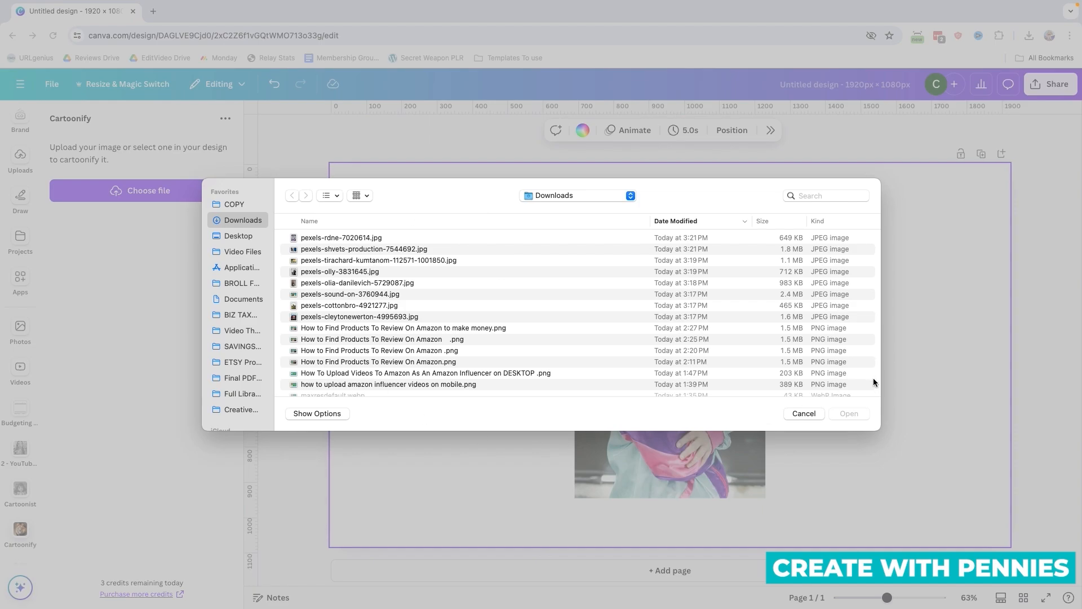
click(804, 413)
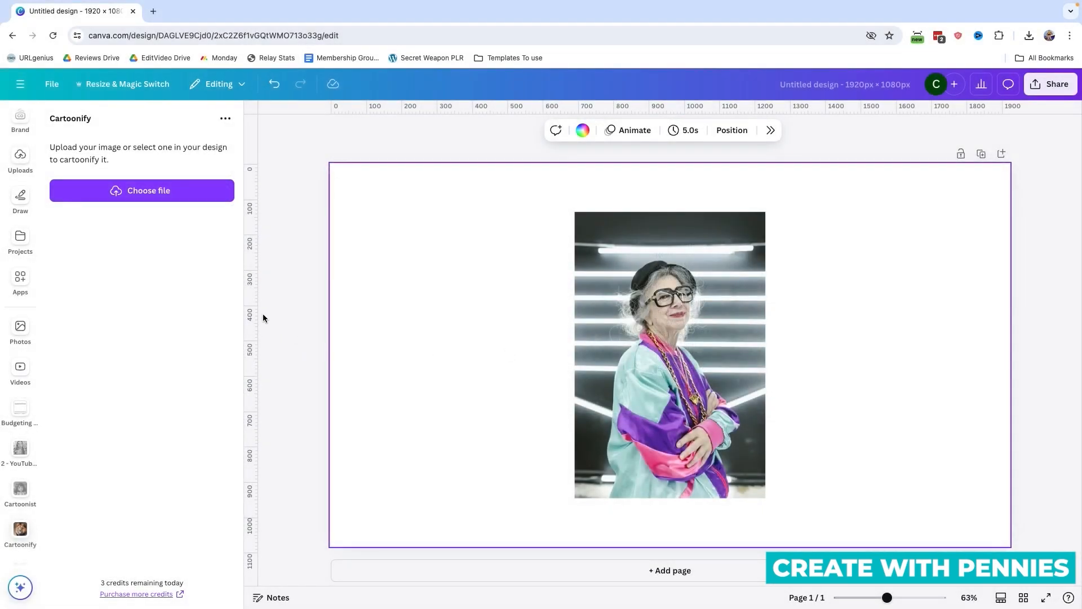
click(669, 251)
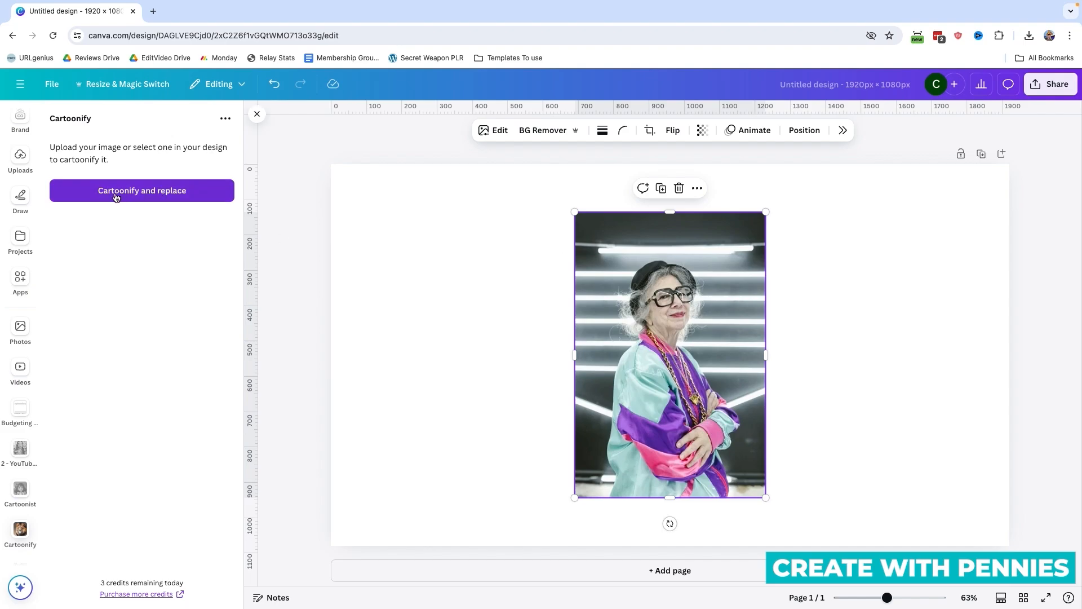
Run 'Cartoonify and replace' so the portrait becomes its cartoon version, then deselect it
click(157, 192)
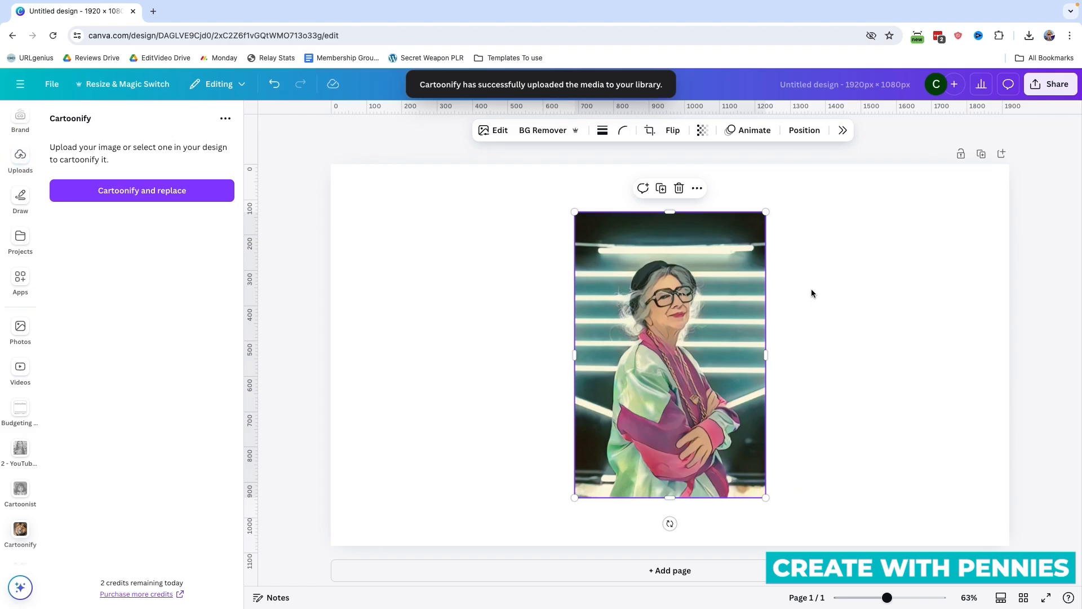
click(837, 380)
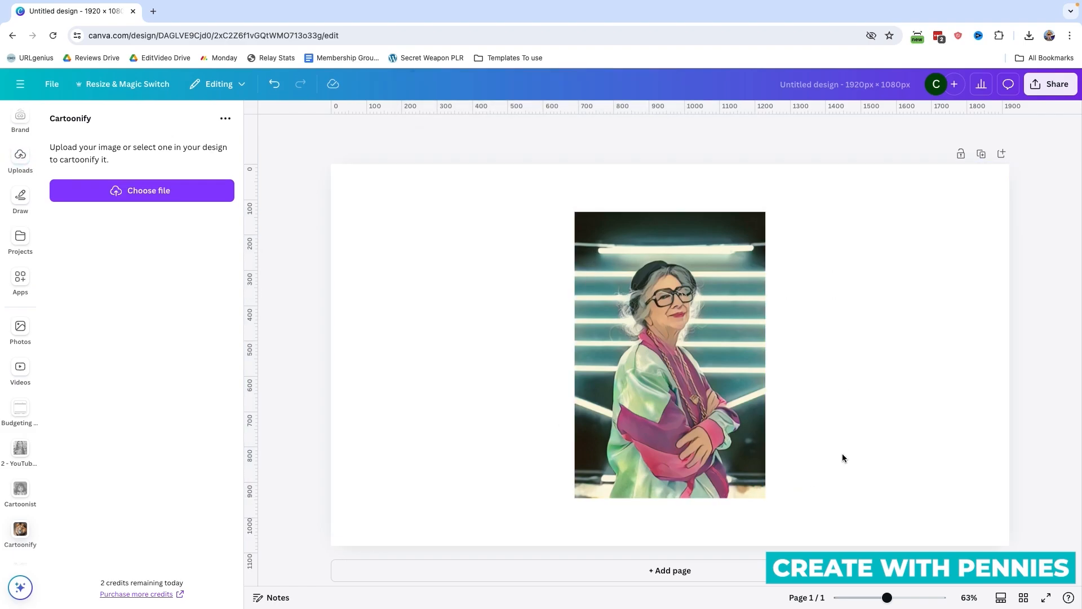
Add a second page and place the woman-with-cat stock photo on it
click(665, 570)
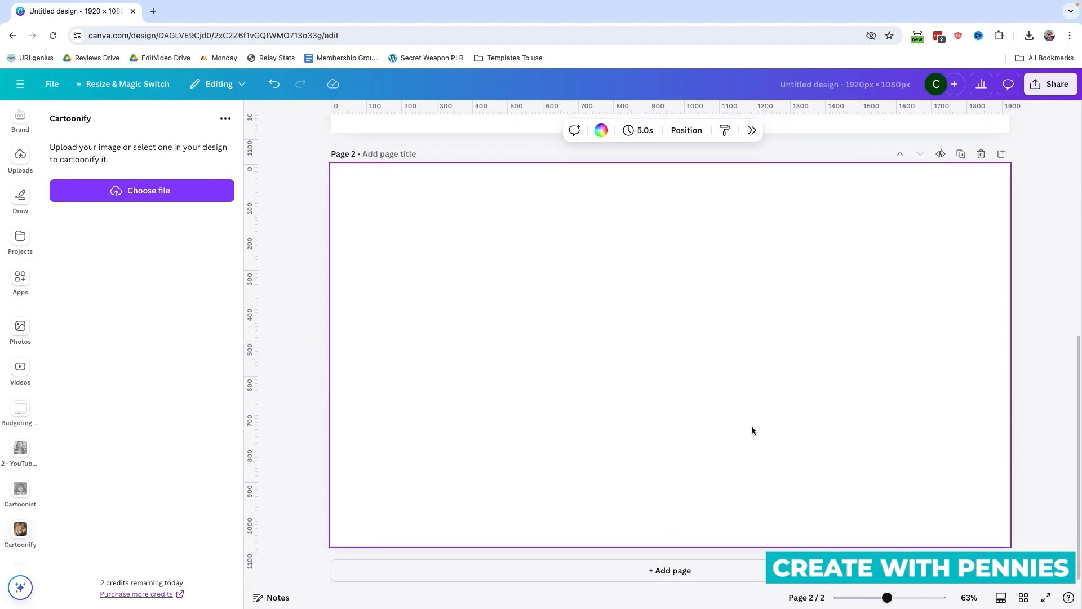
scroll(21, 215, up, 3)
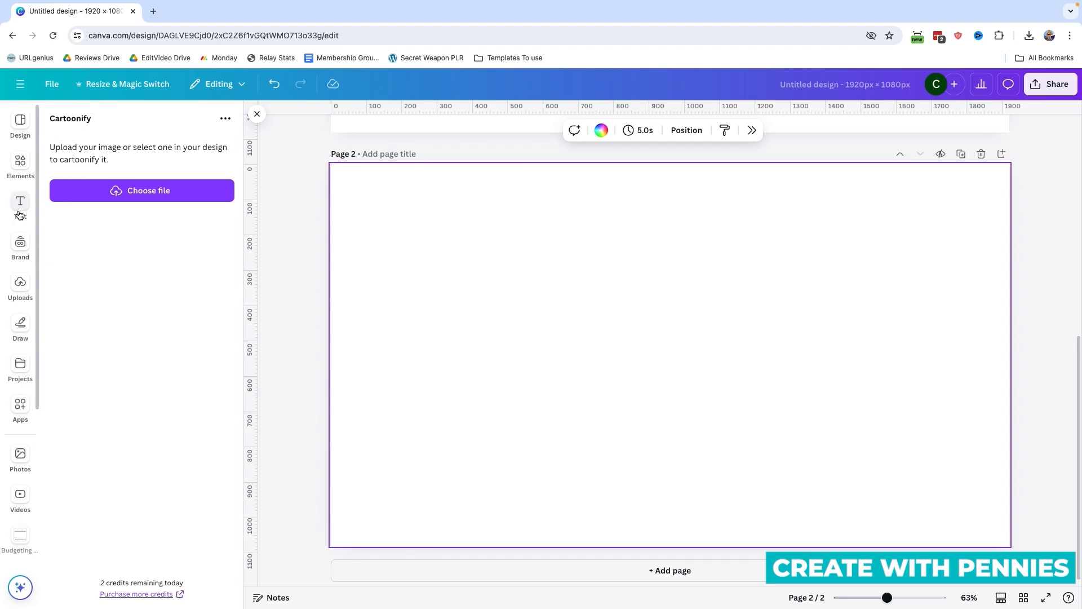
click(21, 164)
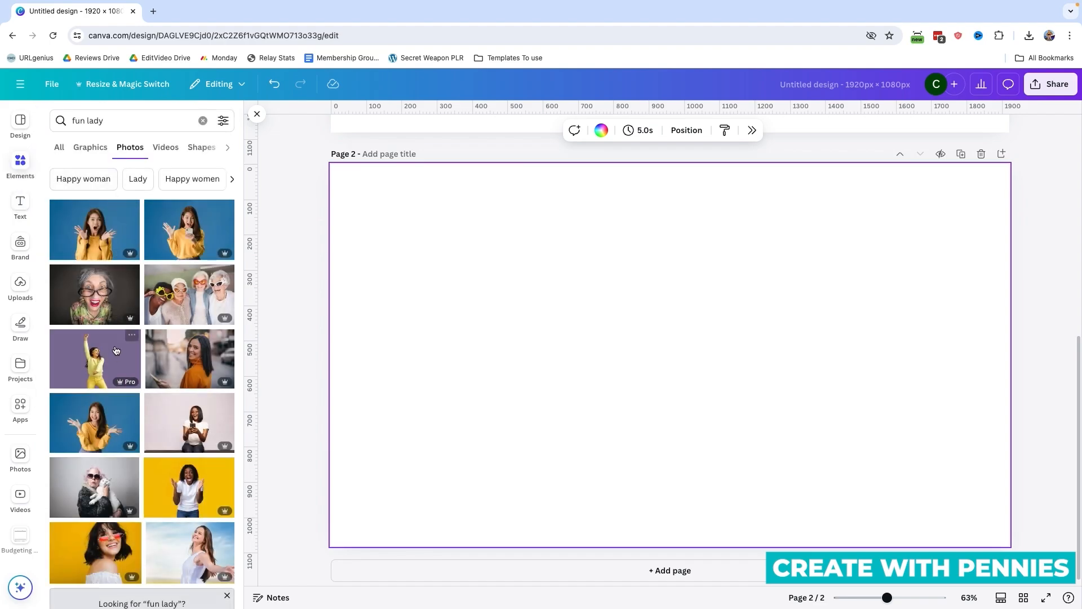
click(128, 465)
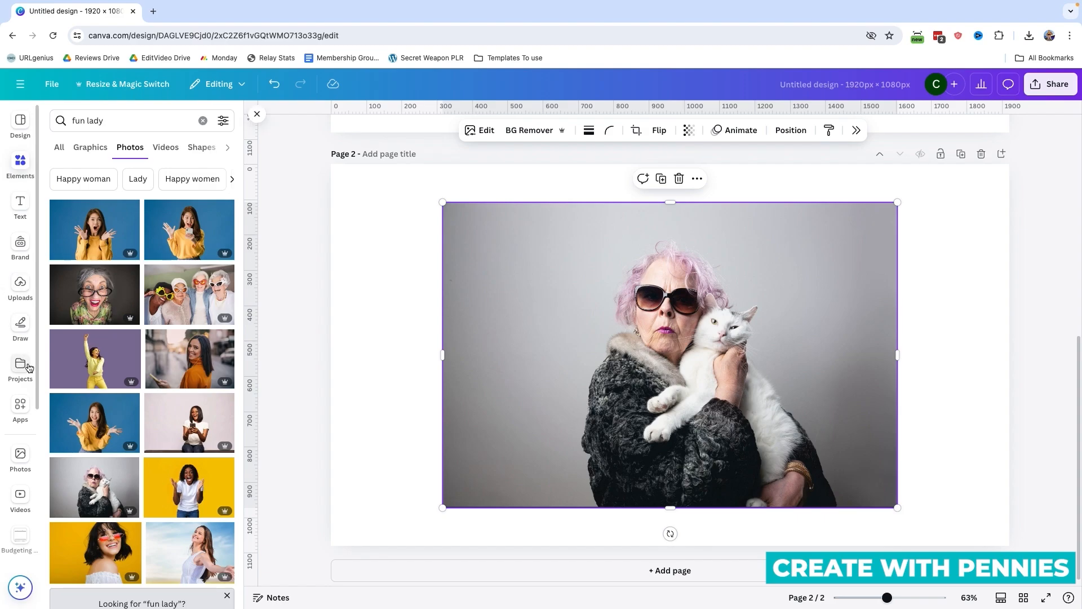
click(381, 314)
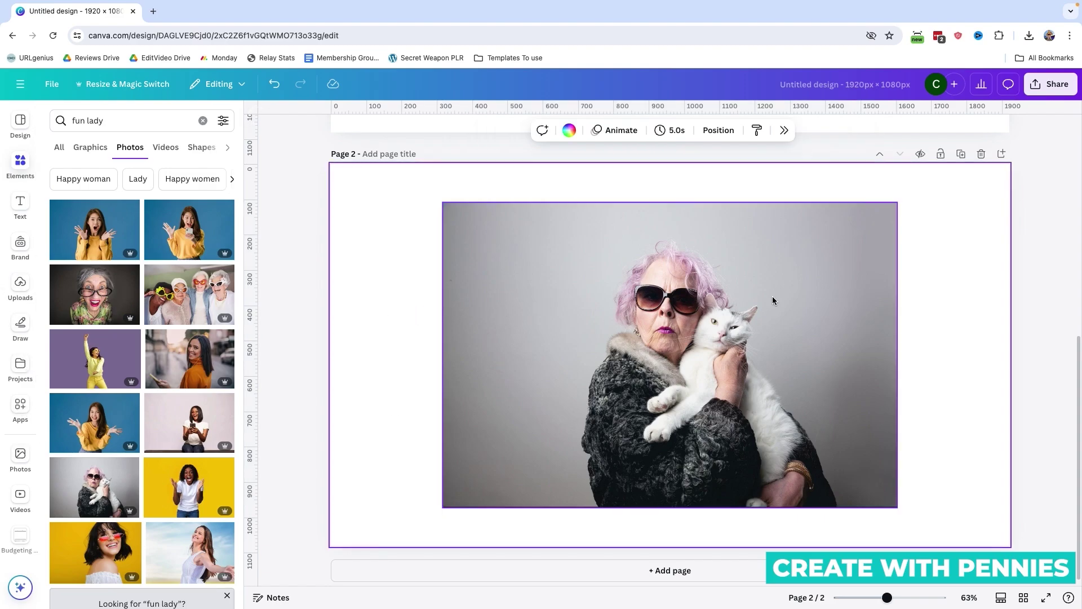
Search the apps for 'anime' and launch Animeify with the cat photo selected
click(16, 410)
click(221, 123)
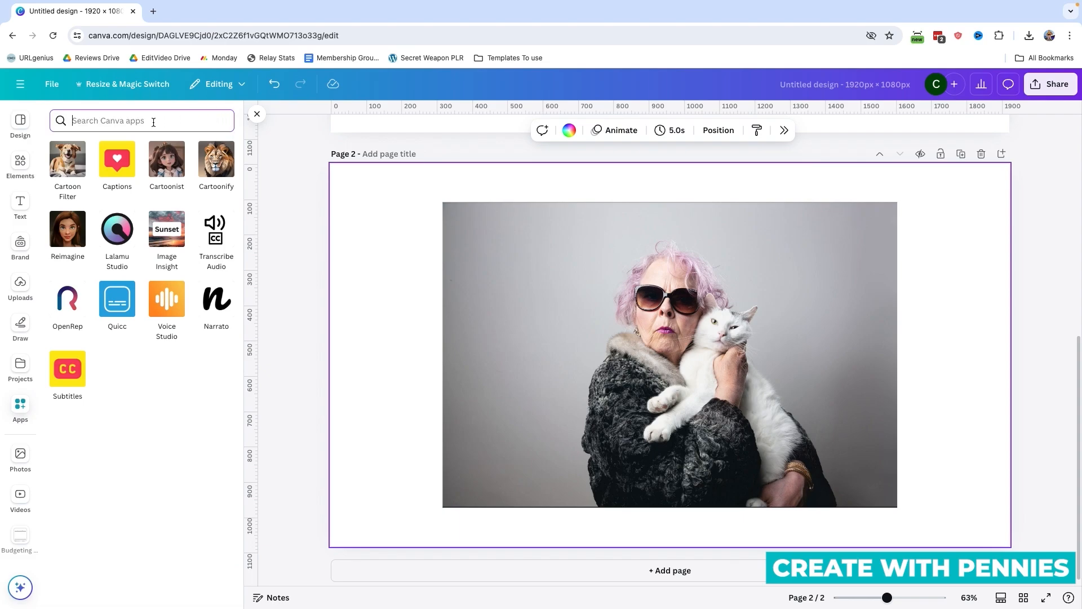
text(a)
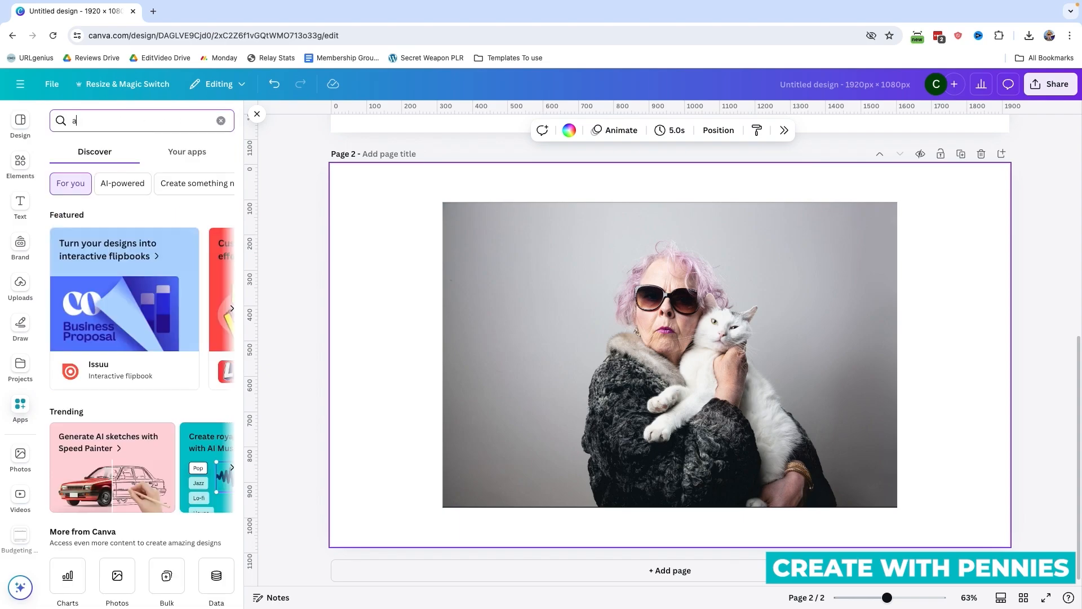
text(nime)
key(Return)
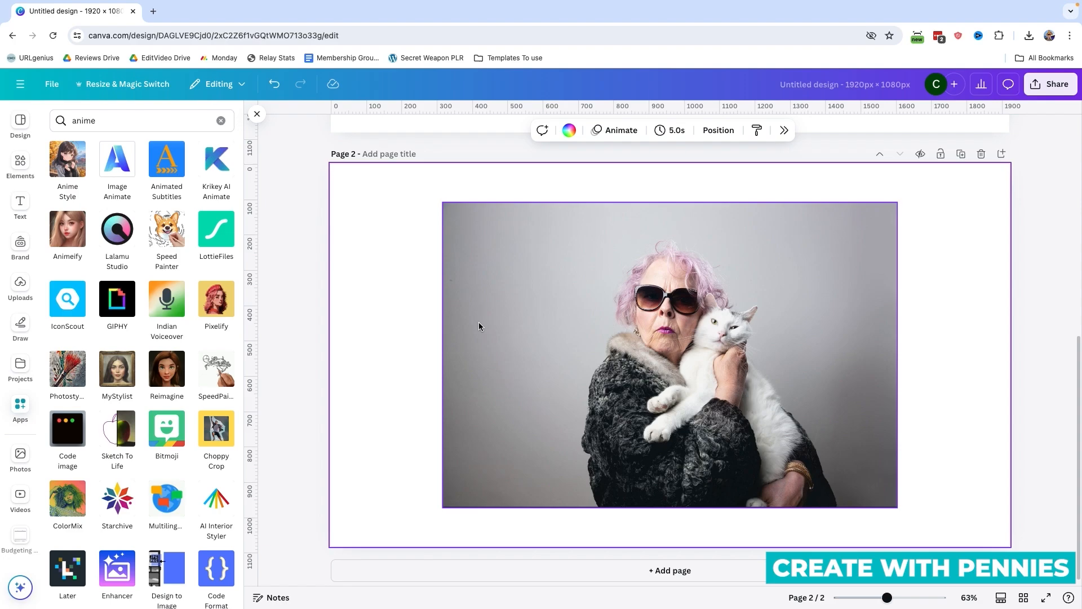
click(628, 339)
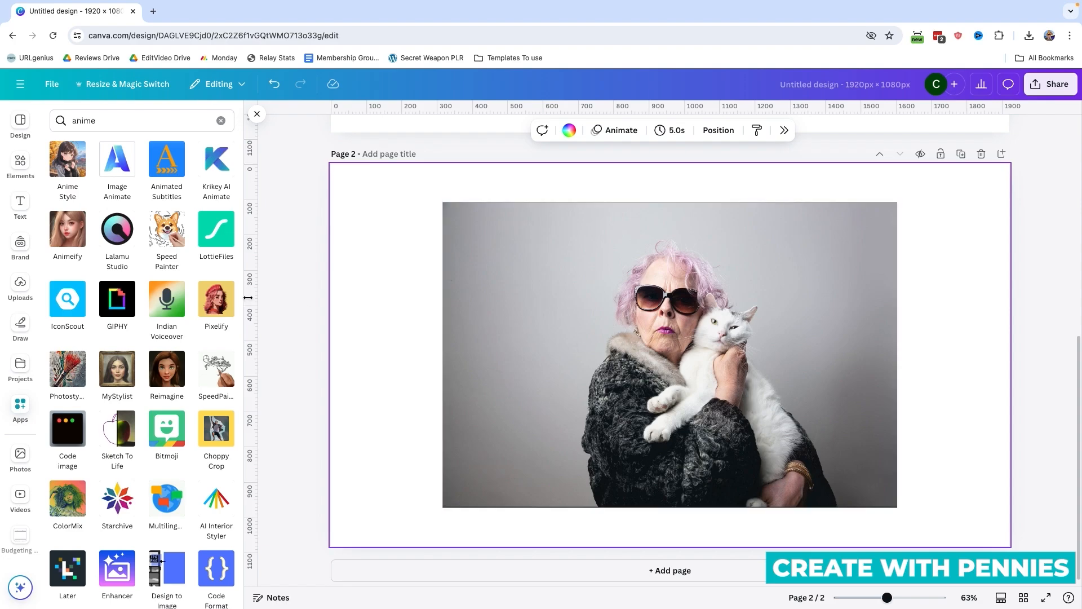
click(67, 243)
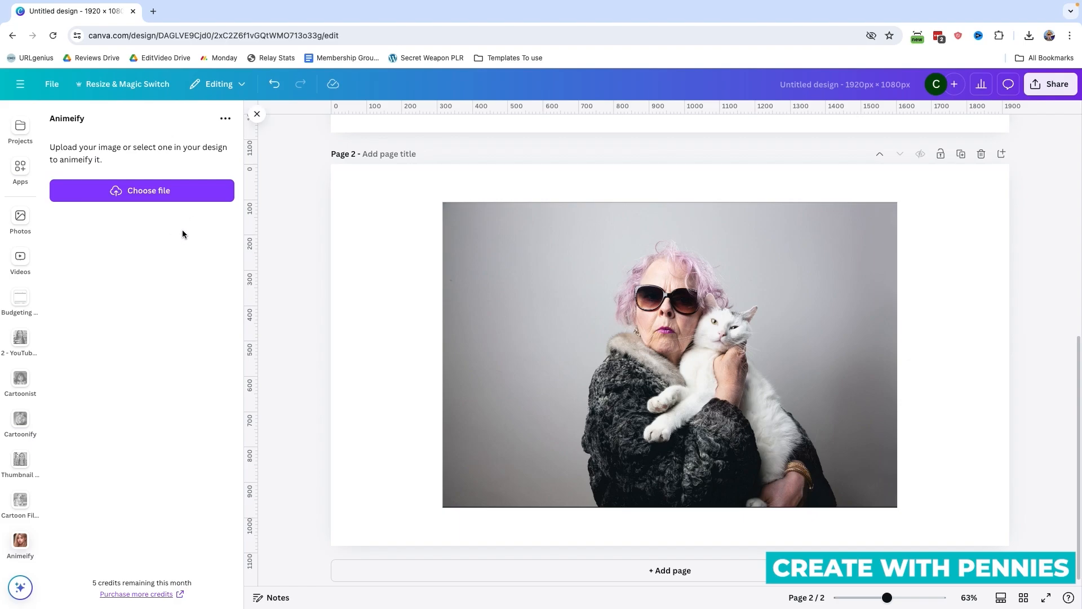
Run 'Animeify and replace' on the woman-with-cat photo so it becomes anime style
click(533, 245)
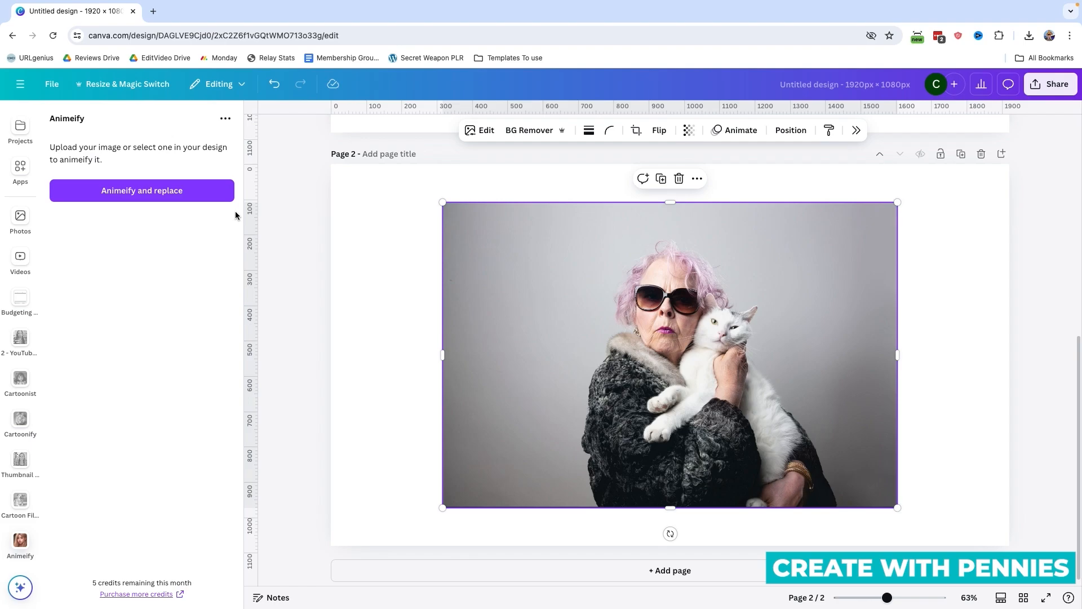
click(203, 199)
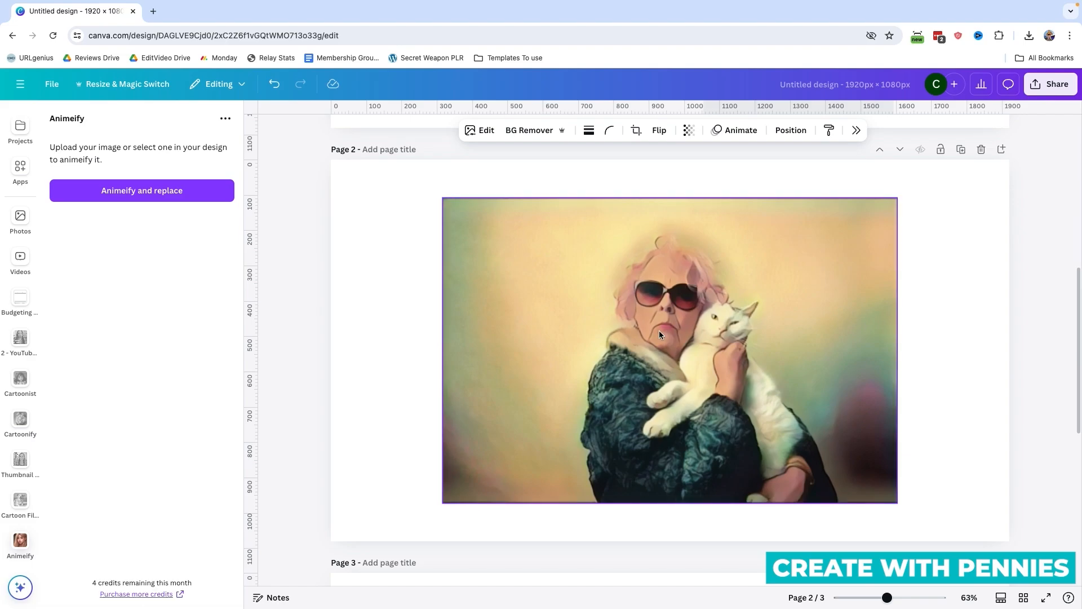
scroll(750, 335, up, 5)
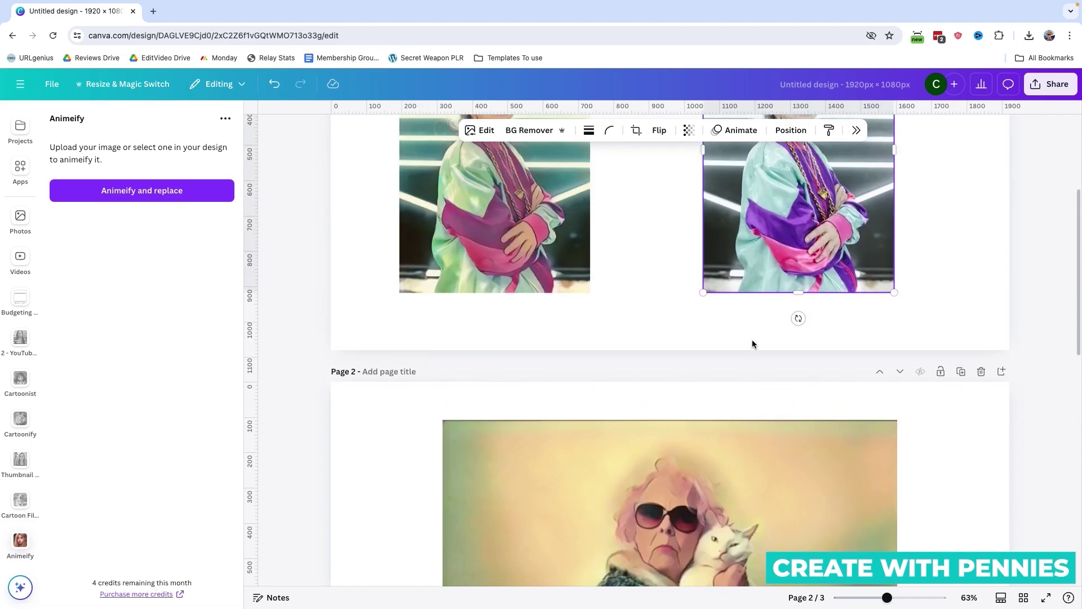
Convert page 1's original portrait with 'Animeify and replace'
click(965, 335)
click(825, 301)
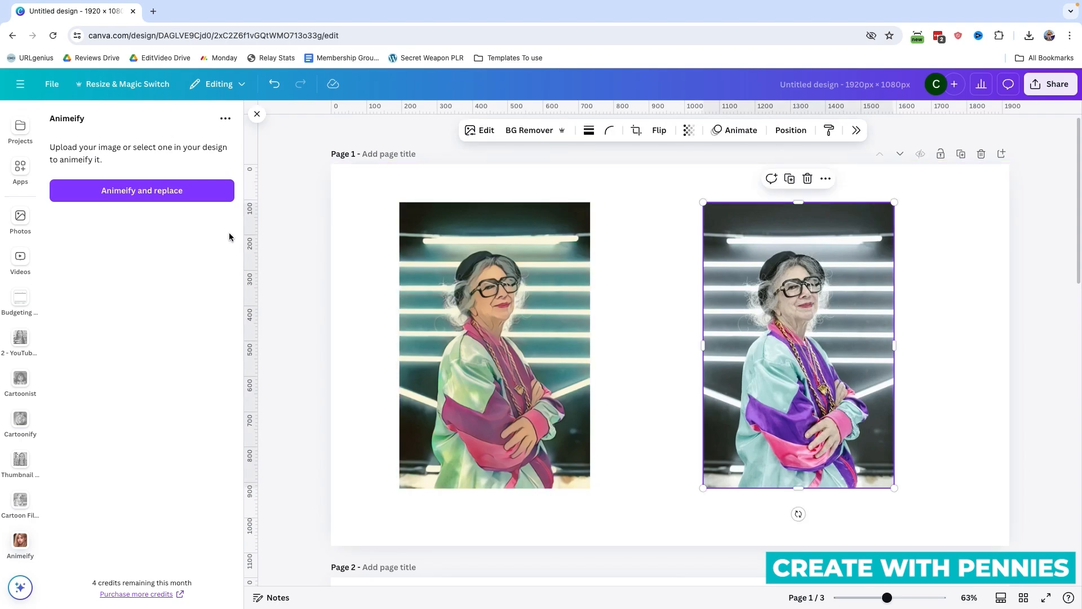
click(213, 193)
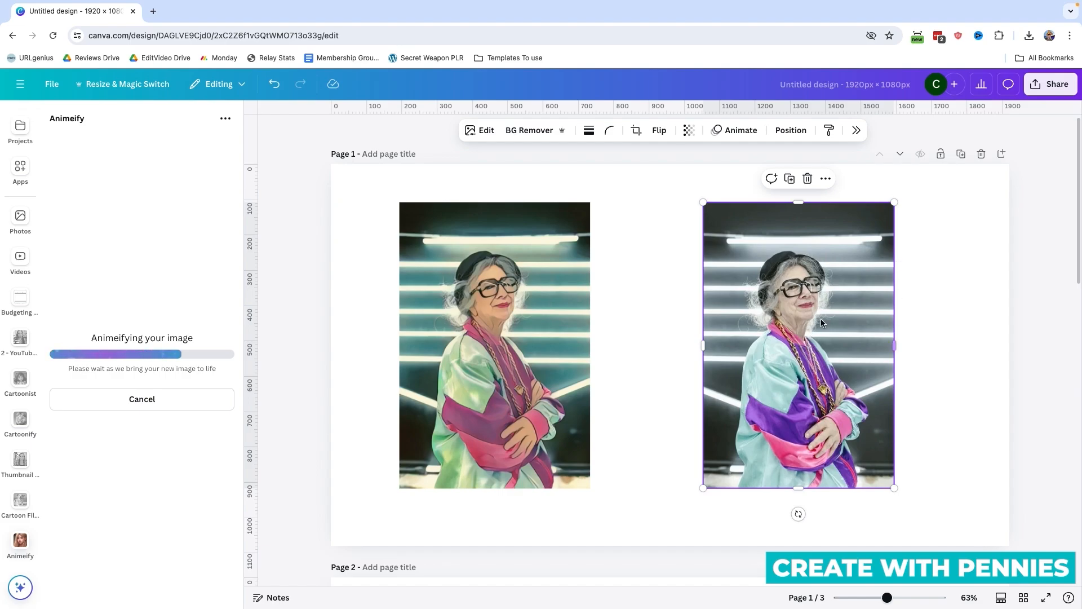
drag(780, 350, 787, 349)
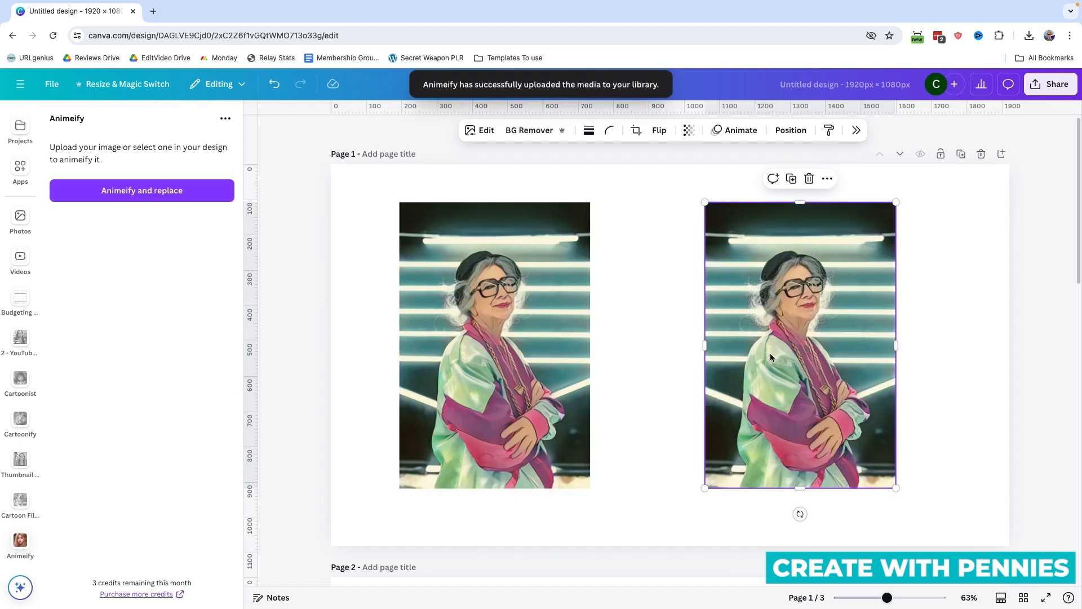
Drag the two cartoon portraits toward the right side of page 1, side by side
click(656, 377)
mouse_move(837, 364)
mouse_down()
mouse_move(753, 368)
mouse_move(901, 368)
mouse_up()
drag(533, 339, 686, 339)
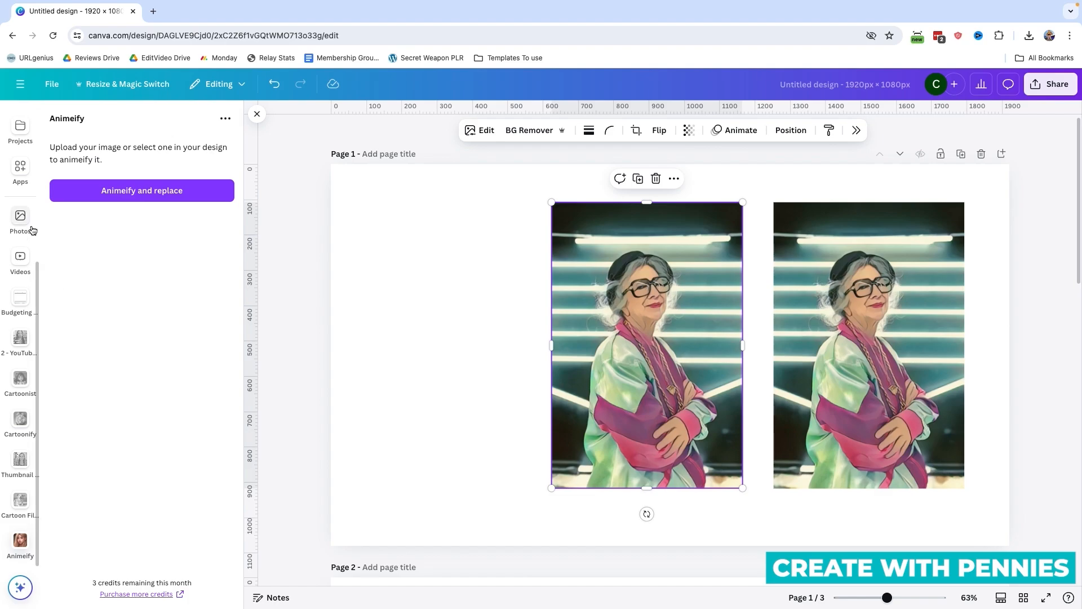
scroll(25, 254, up, 1)
scroll(27, 264, up, 3)
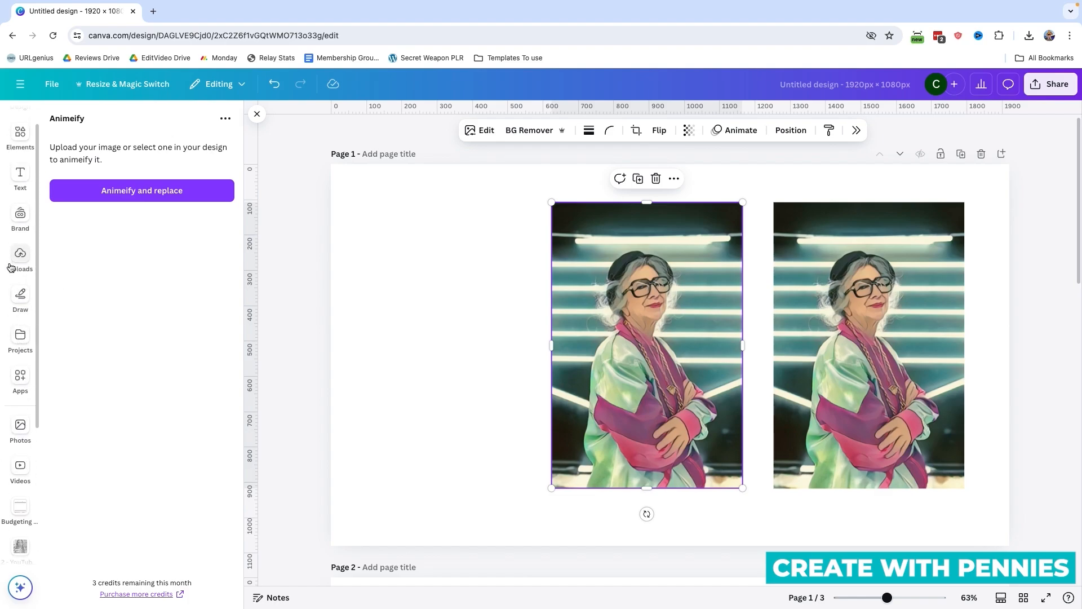
Place the original portrait from Uploads at the left and even out the three-image row
click(23, 259)
drag(147, 442, 397, 313)
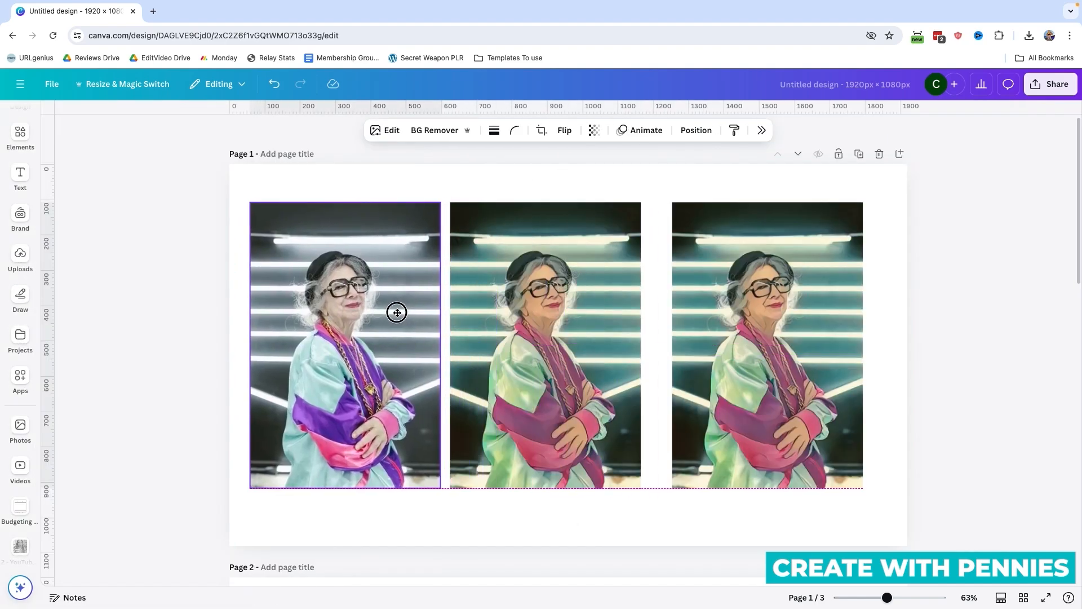
click(534, 314)
drag(535, 313, 544, 311)
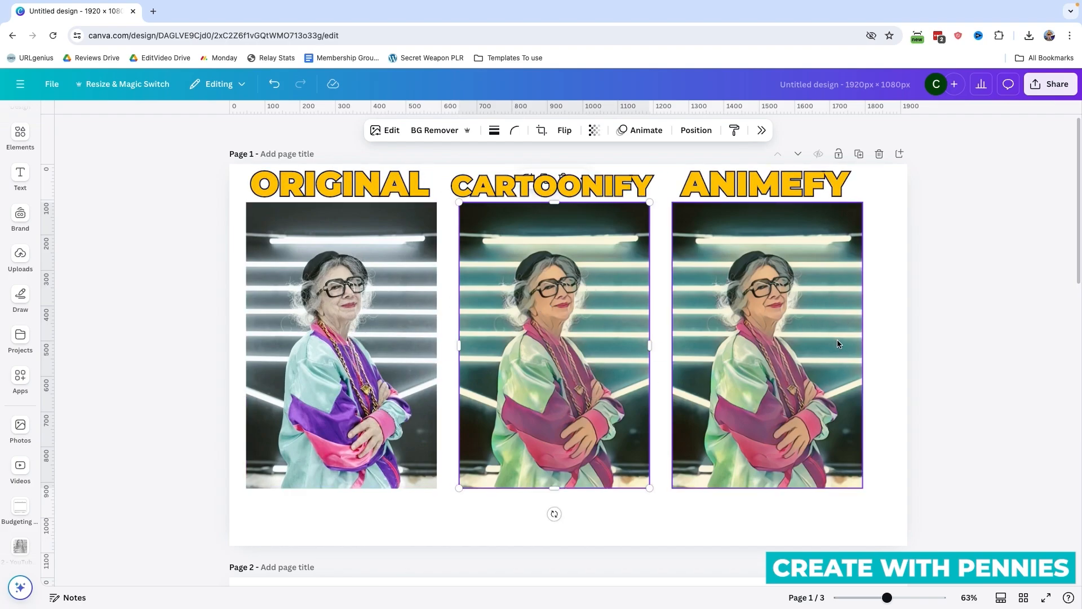
key(Escape)
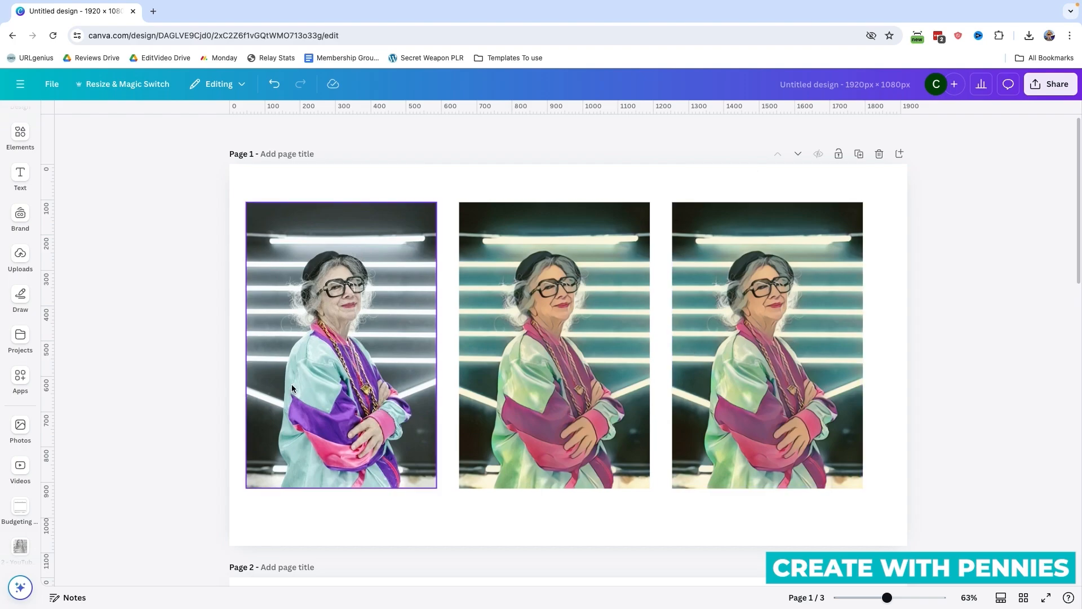